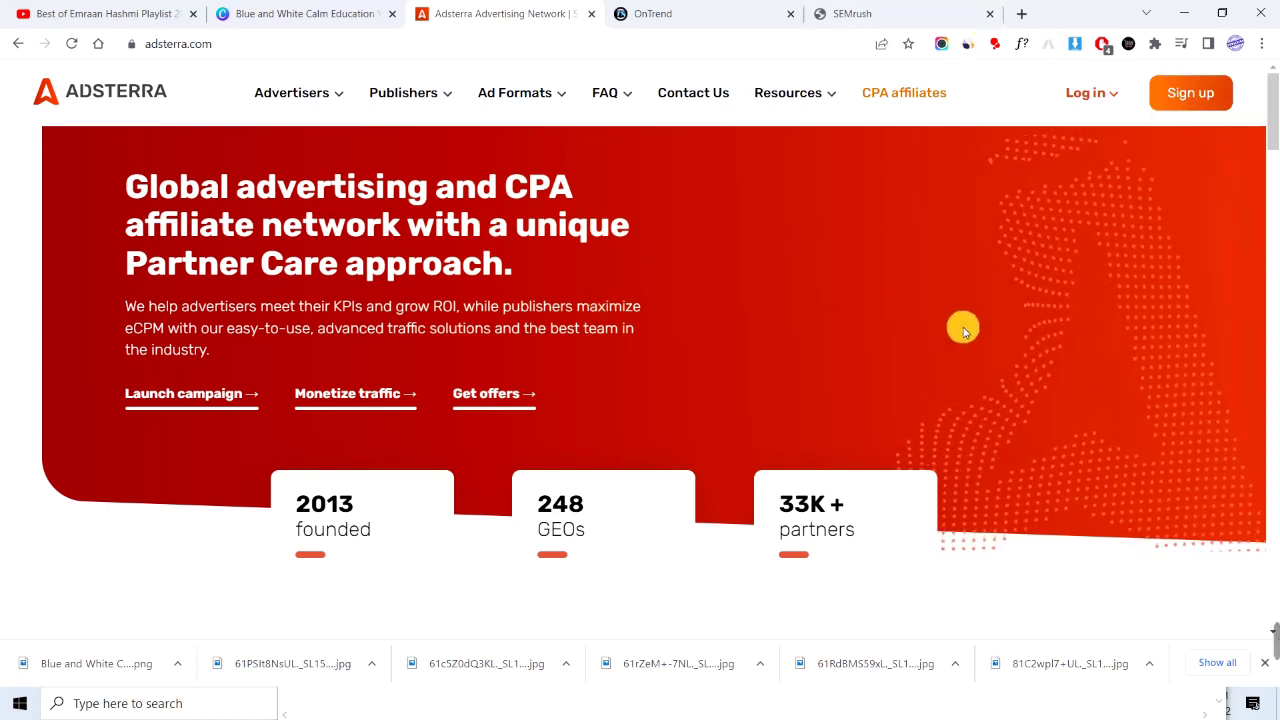
Begin a publisher sign-up, enter the publisher's name and e-mail address, and continue.
{"action": "left_click", "coordinate": [1181, 93]}
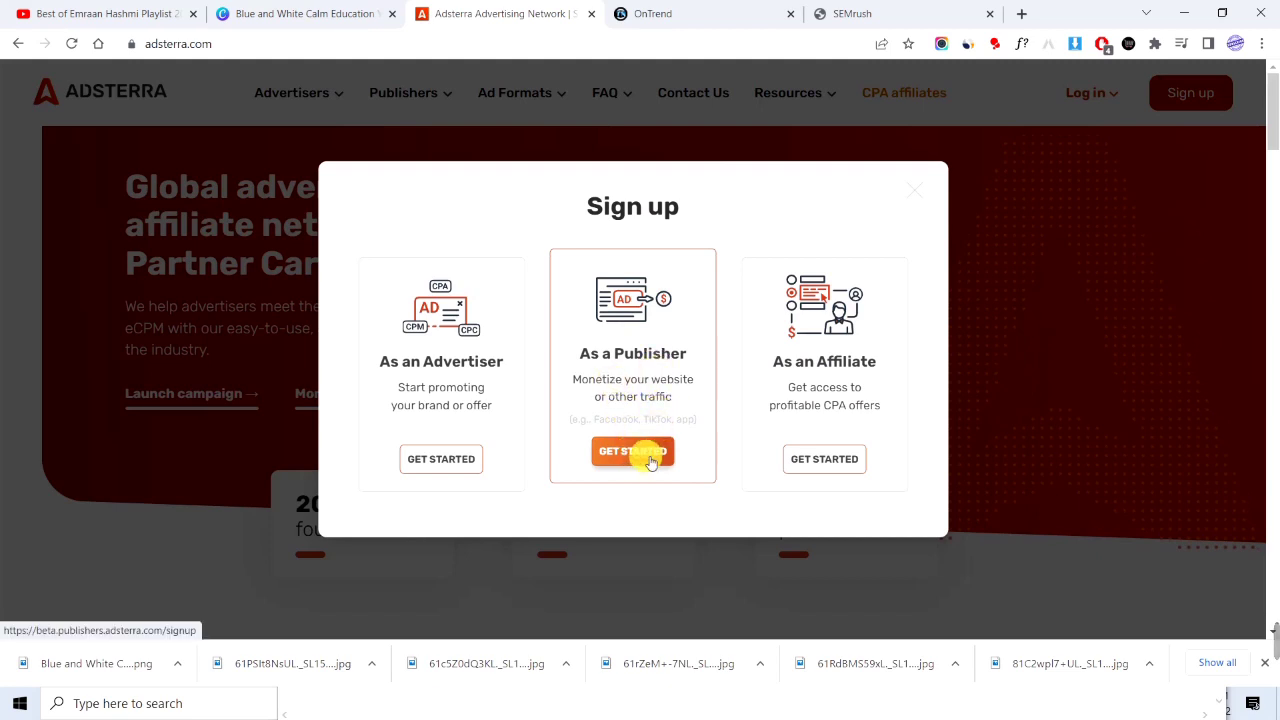
{"action": "left_click", "coordinate": [658, 453]}
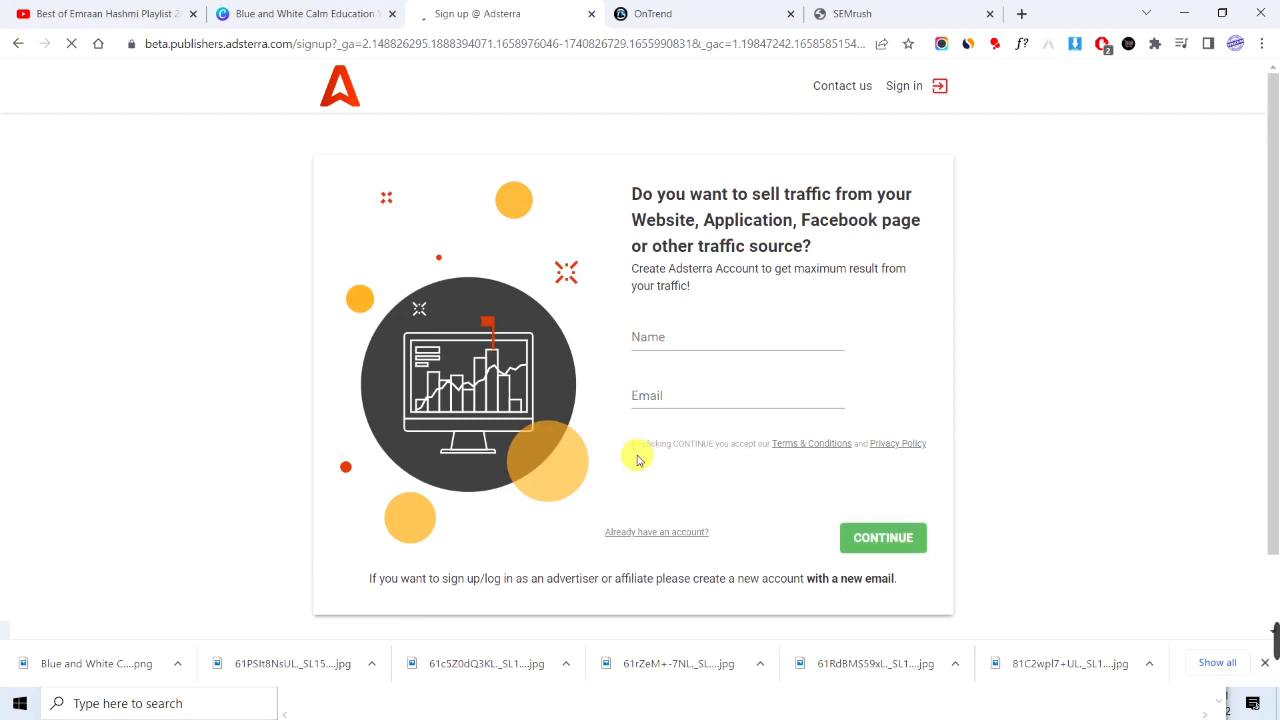
{"action": "left_click", "coordinate": [675, 345]}
{"action": "left_click", "coordinate": [670, 390]}
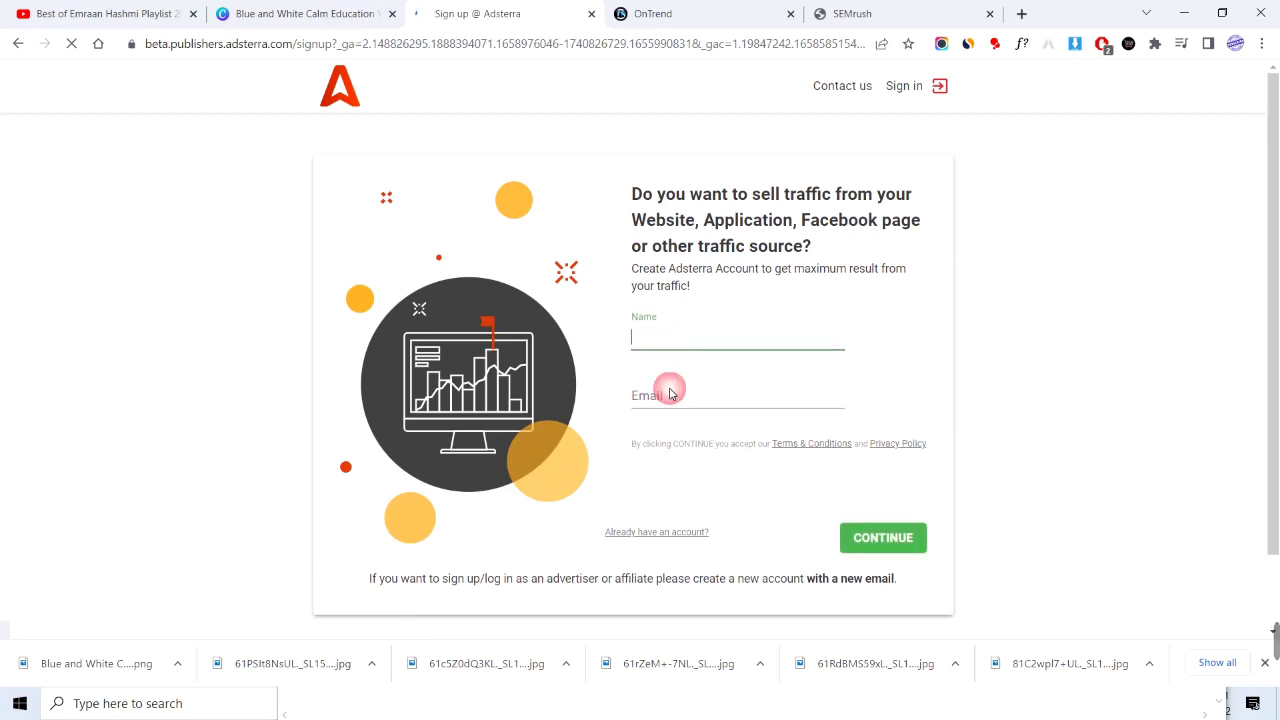
{"action": "left_click", "coordinate": [672, 340]}
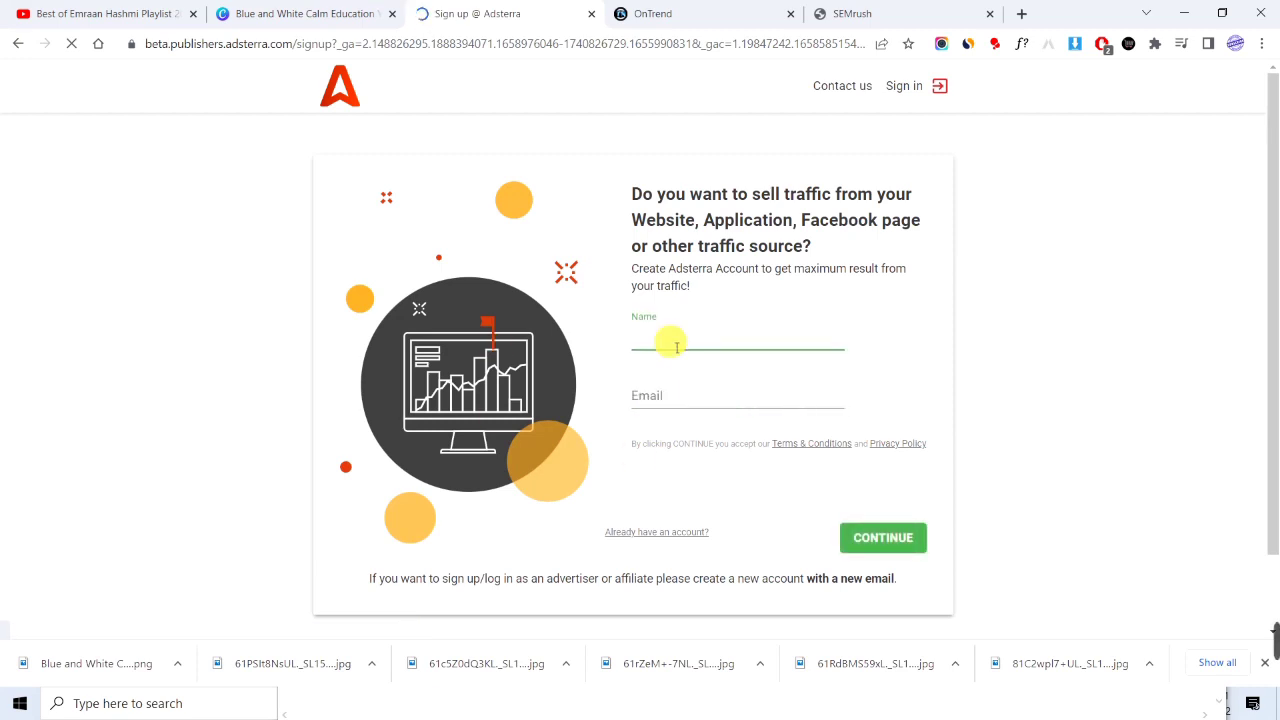
{"action": "type", "text": "viki"}
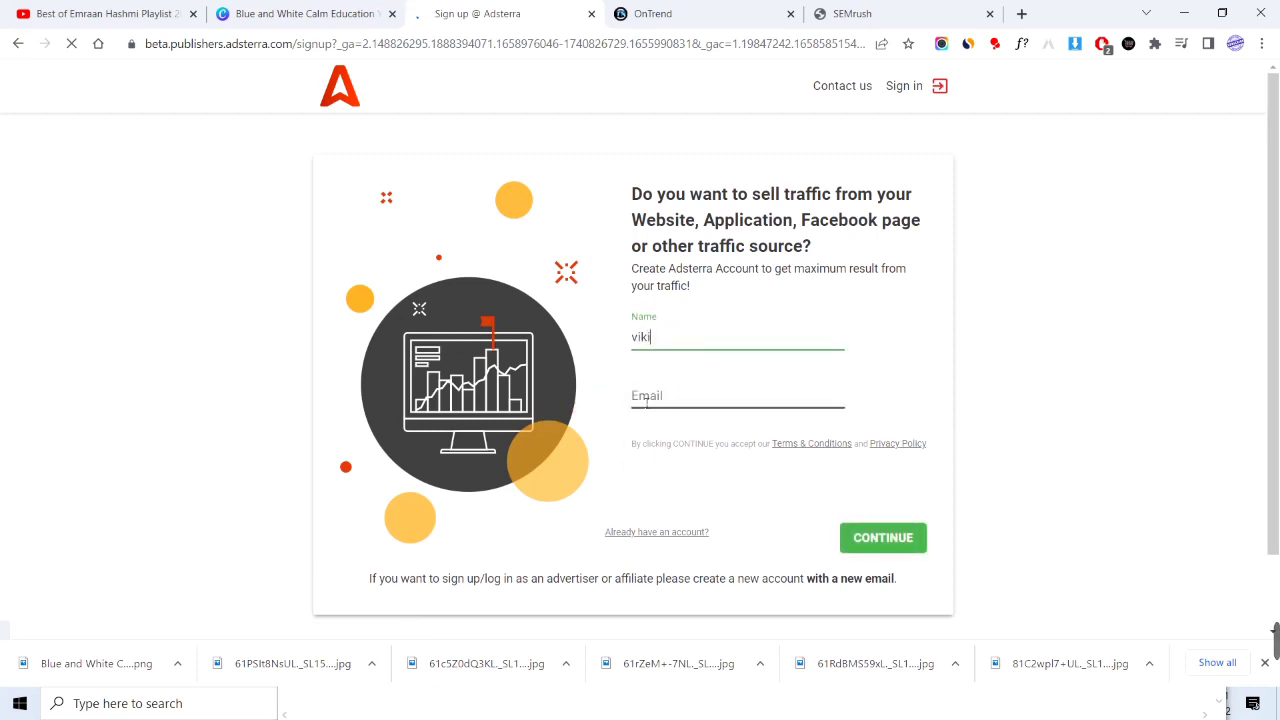
{"action": "left_click", "coordinate": [659, 399]}
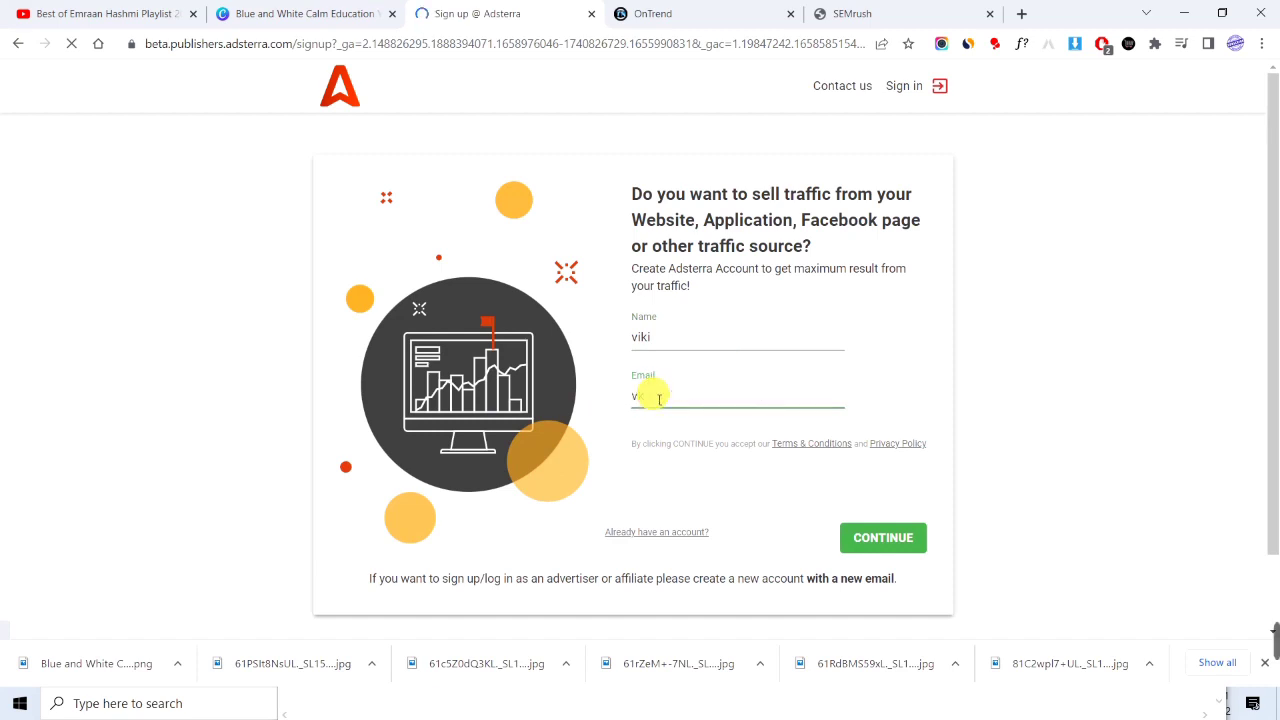
{"action": "left_click", "coordinate": [866, 528]}
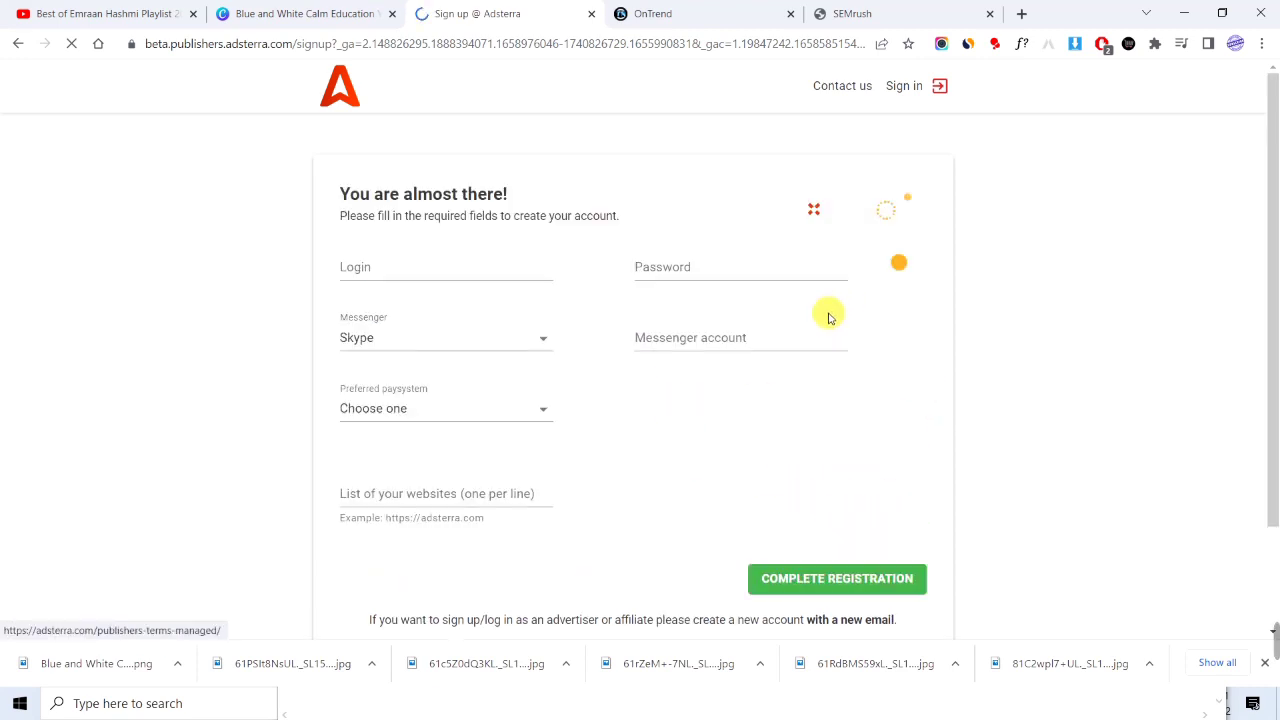
Go through the login and password fields and leave Messenger set to Skype.
{"action": "left_click", "coordinate": [378, 266]}
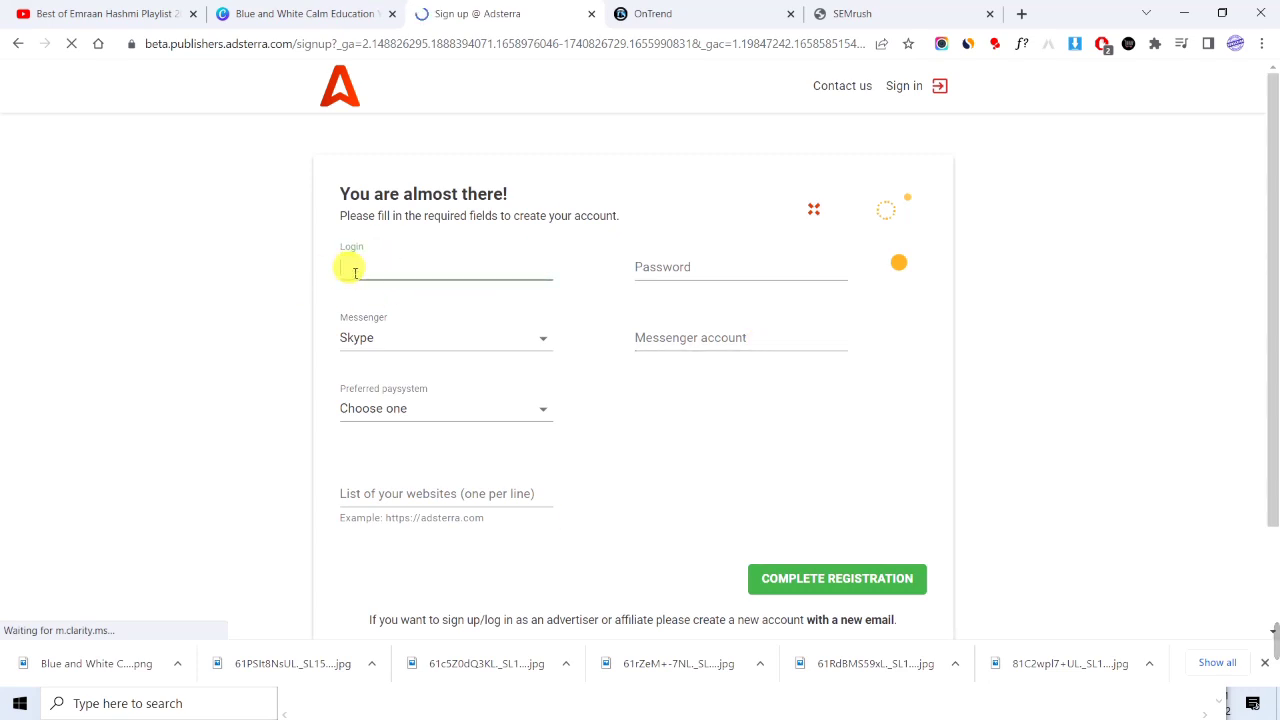
{"action": "left_click", "coordinate": [647, 272]}
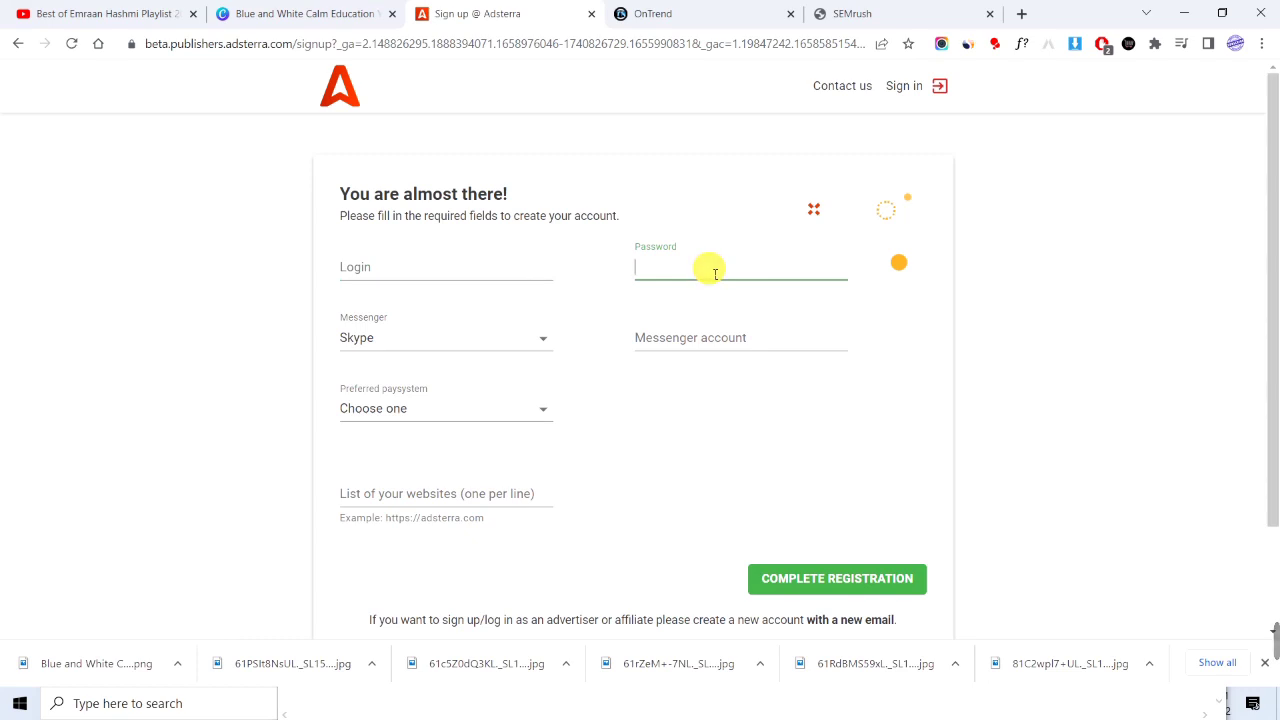
{"action": "left_click", "coordinate": [423, 347]}
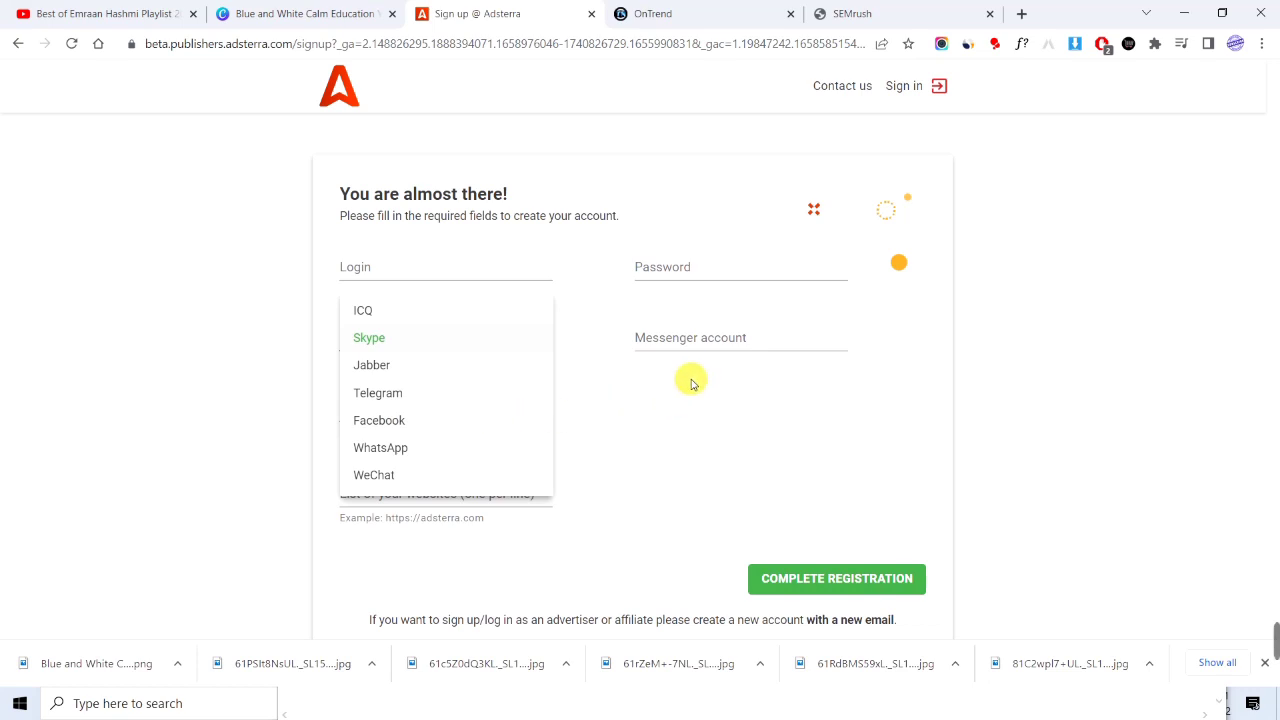
{"action": "left_click", "coordinate": [683, 423]}
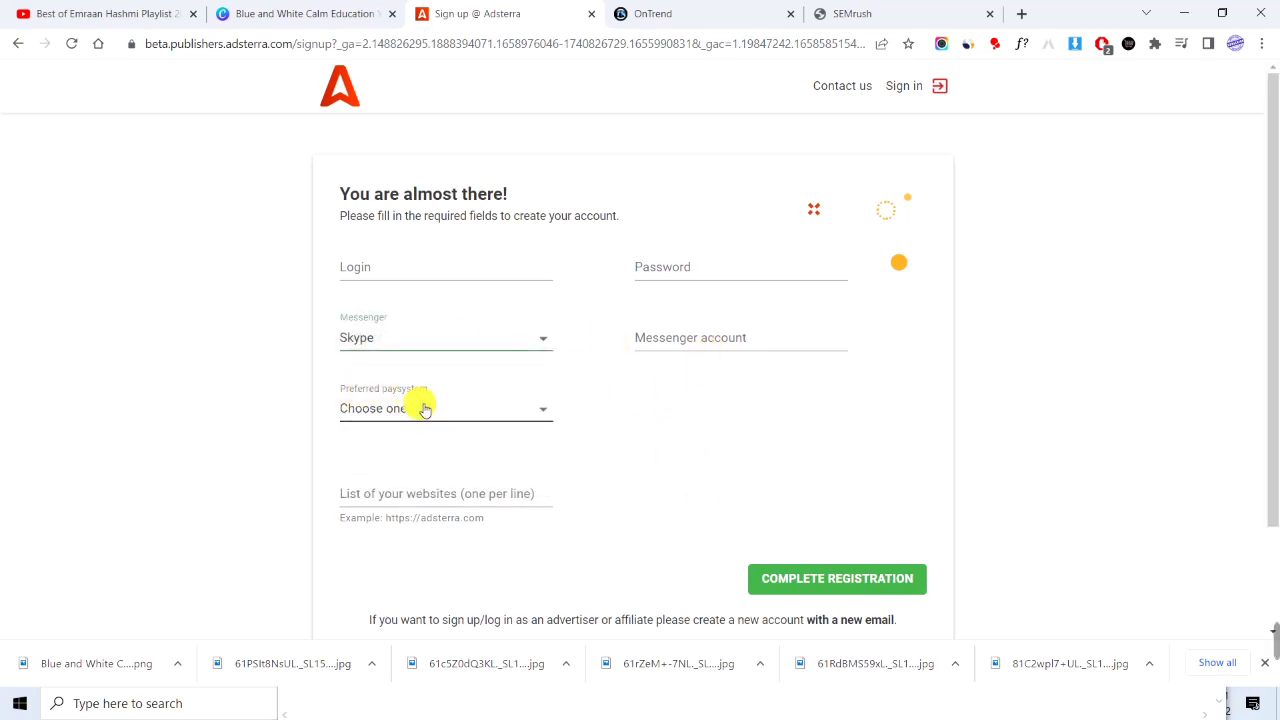
Choose PayPal as the preferred payment system instead of Webmoney.
{"action": "left_click", "coordinate": [424, 411]}
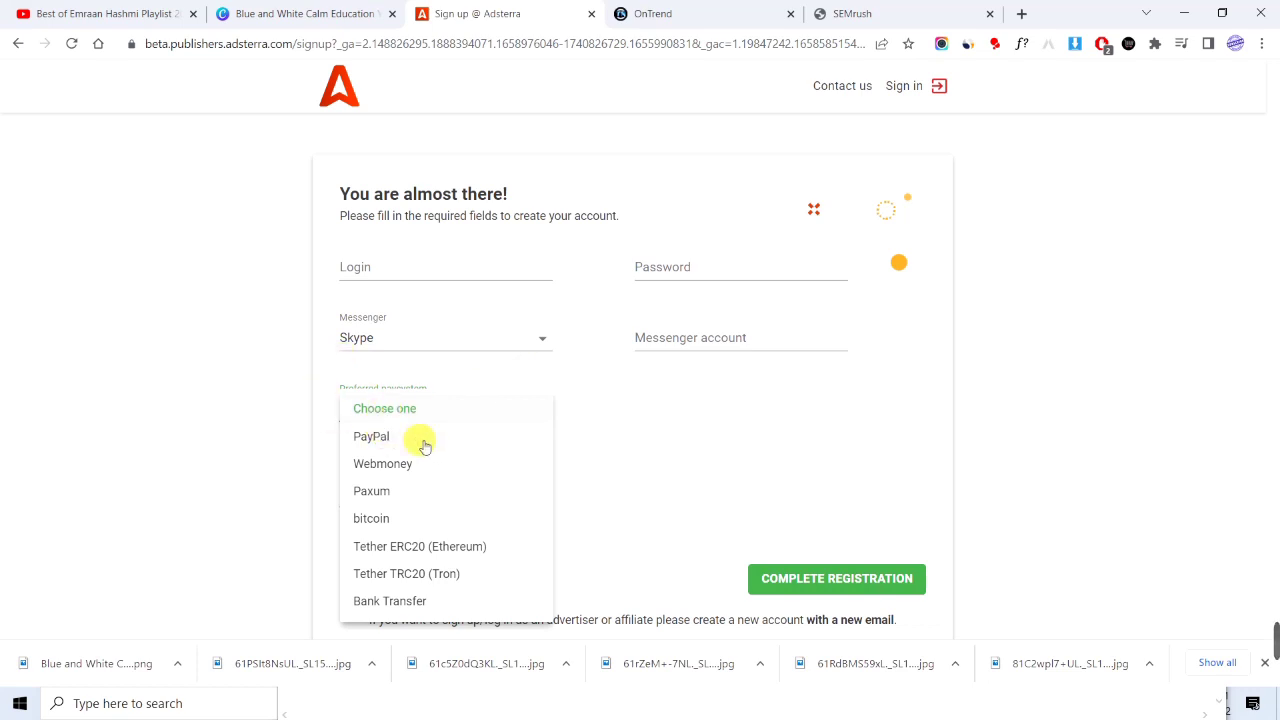
{"action": "left_click", "coordinate": [608, 435]}
{"action": "left_click", "coordinate": [423, 409]}
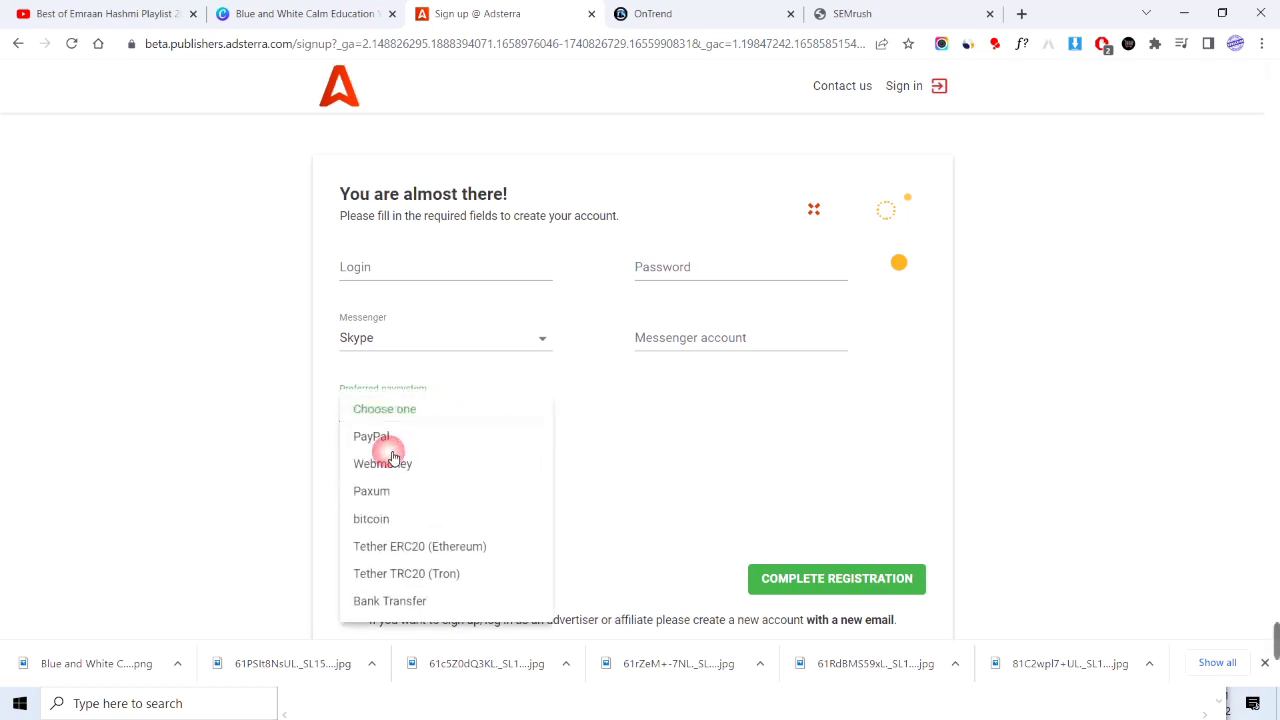
{"action": "left_click", "coordinate": [385, 462]}
{"action": "left_click", "coordinate": [410, 420]}
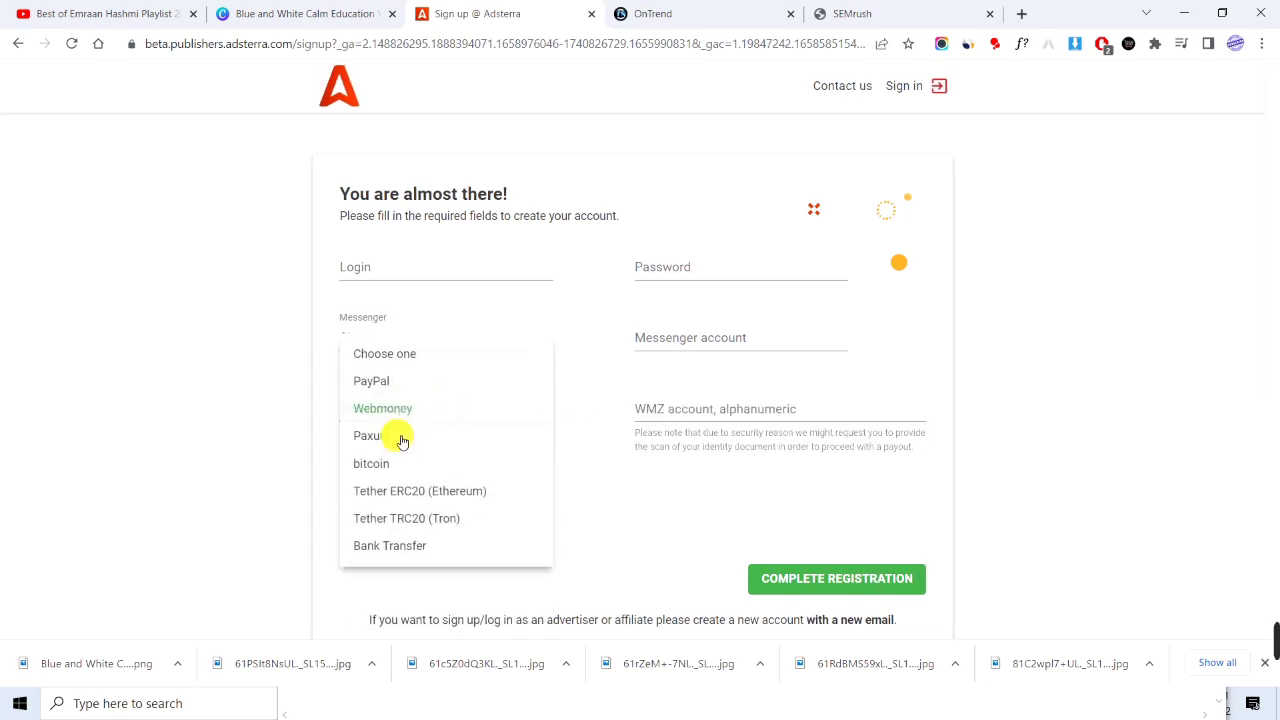
{"action": "left_click", "coordinate": [400, 378]}
{"action": "left_click", "coordinate": [712, 422]}
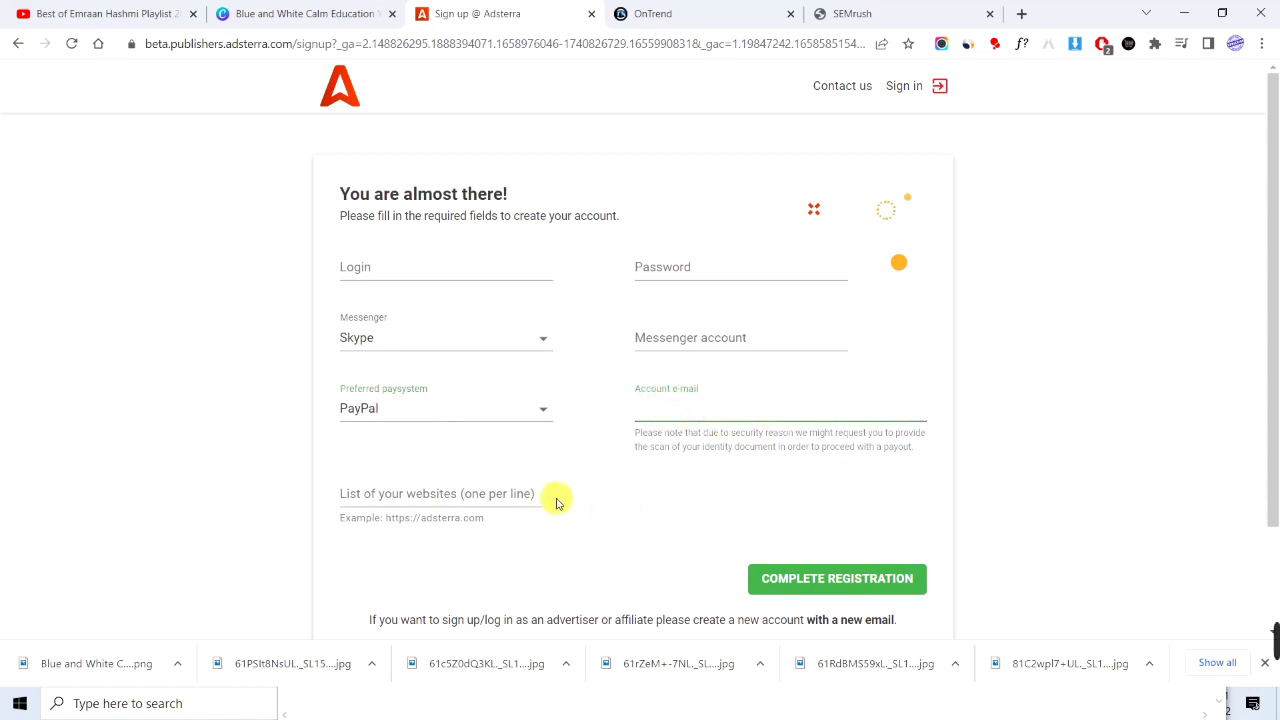
{"action": "left_click", "coordinate": [486, 496]}
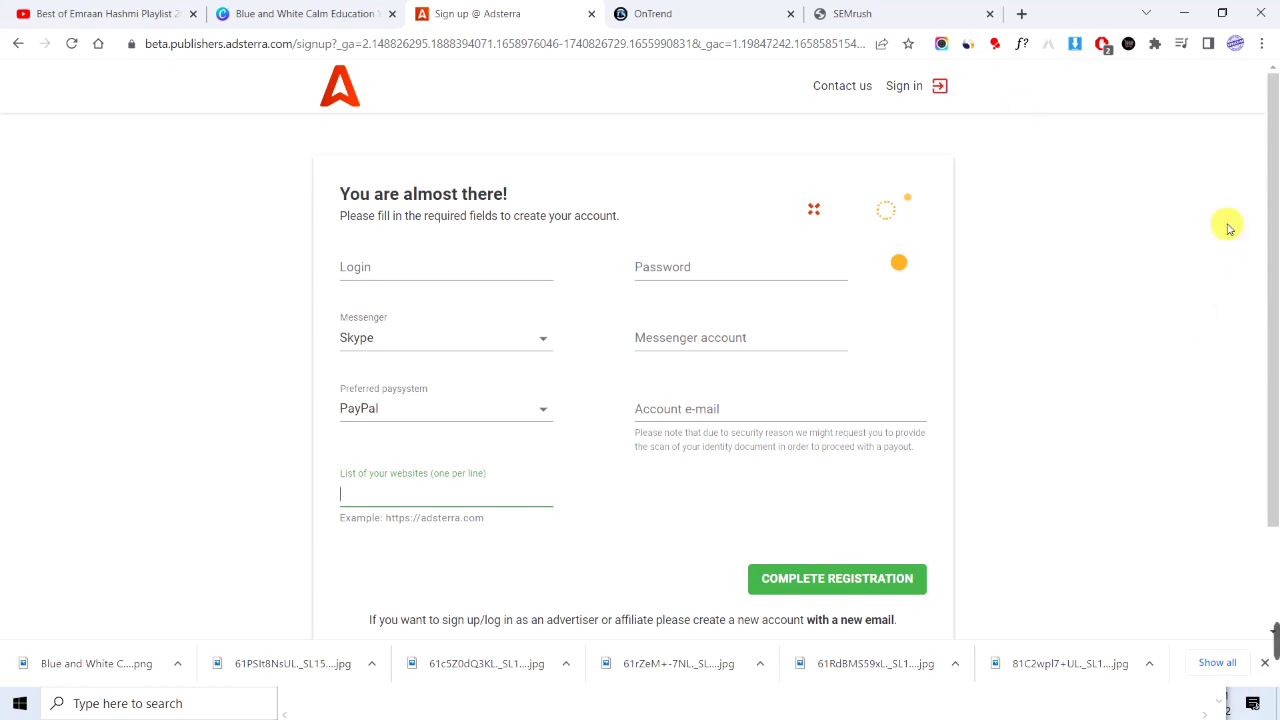
Sign in to the existing publisher account with its e-mail and password.
{"action": "left_click", "coordinate": [926, 91]}
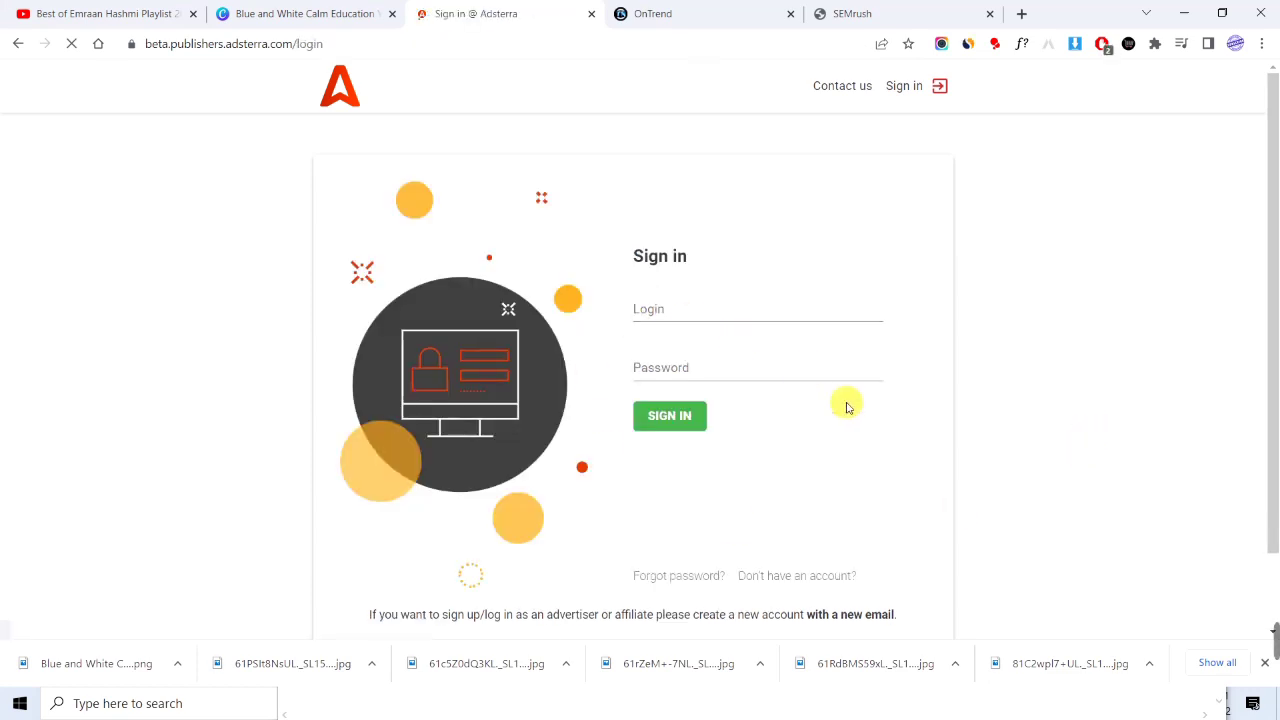
{"action": "left_click", "coordinate": [690, 311]}
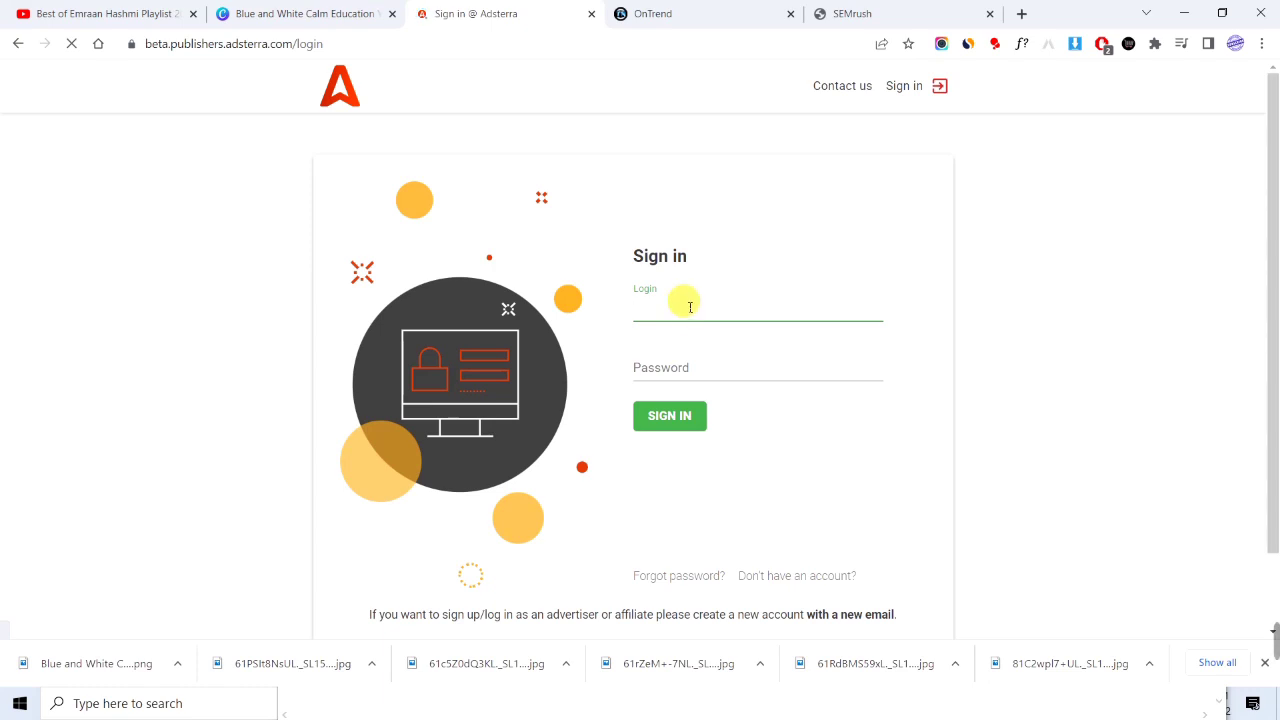
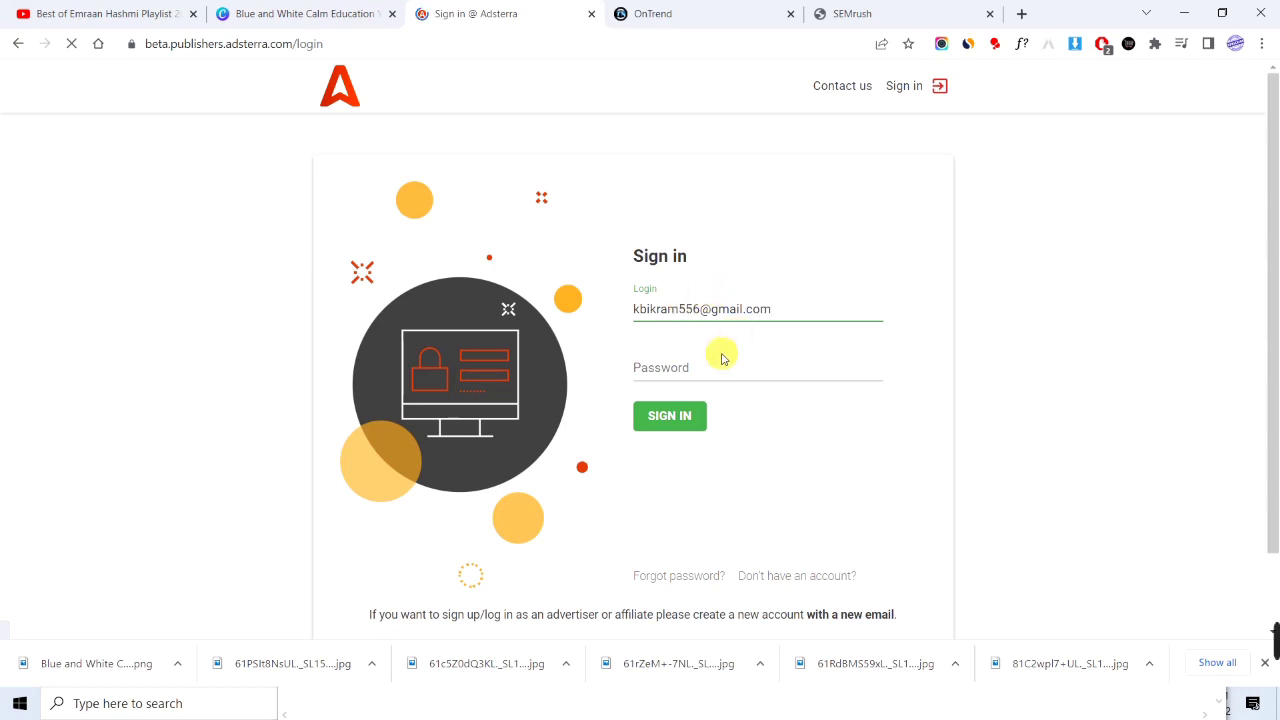
{"action": "left_click", "coordinate": [718, 358]}
{"action": "type", "text": "*******"}
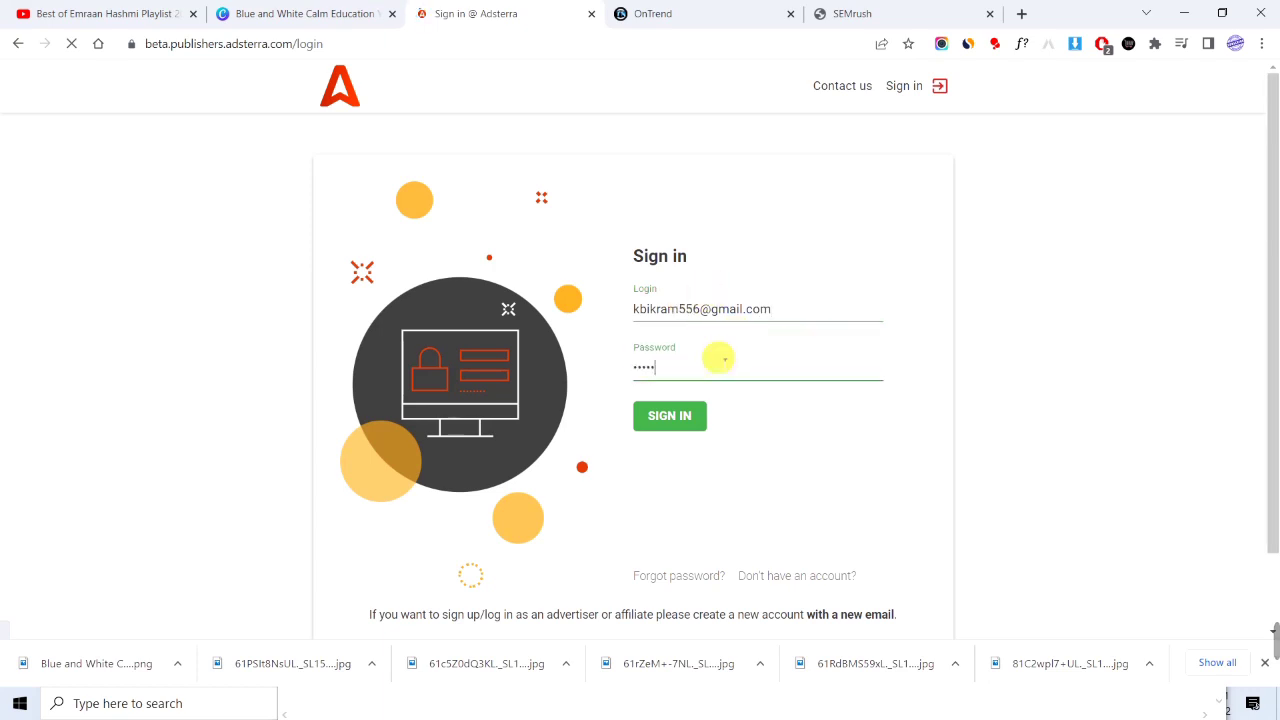
{"action": "type", "text": "***"}
{"action": "left_click", "coordinate": [684, 422]}
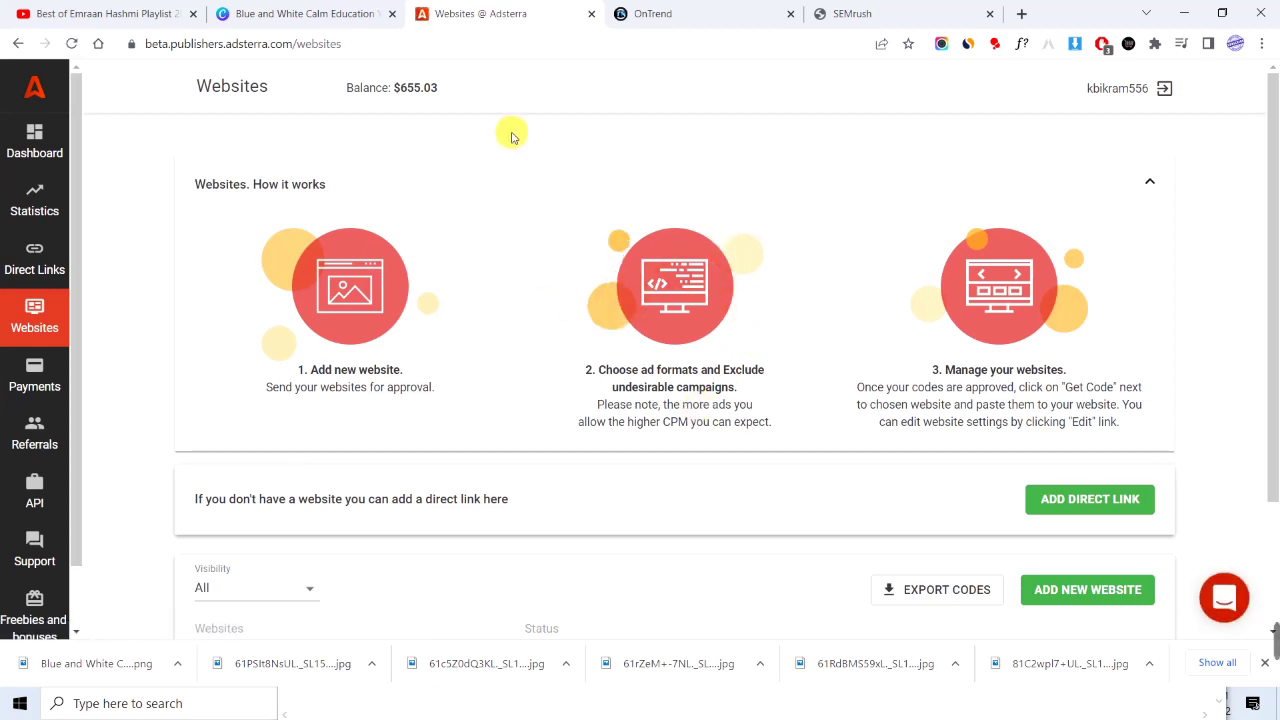
Check the $655.03 balance breakdown: all earnings, with $0.00 paid, adjustments or referrals.
{"action": "mouse_move", "coordinate": [432, 110]}
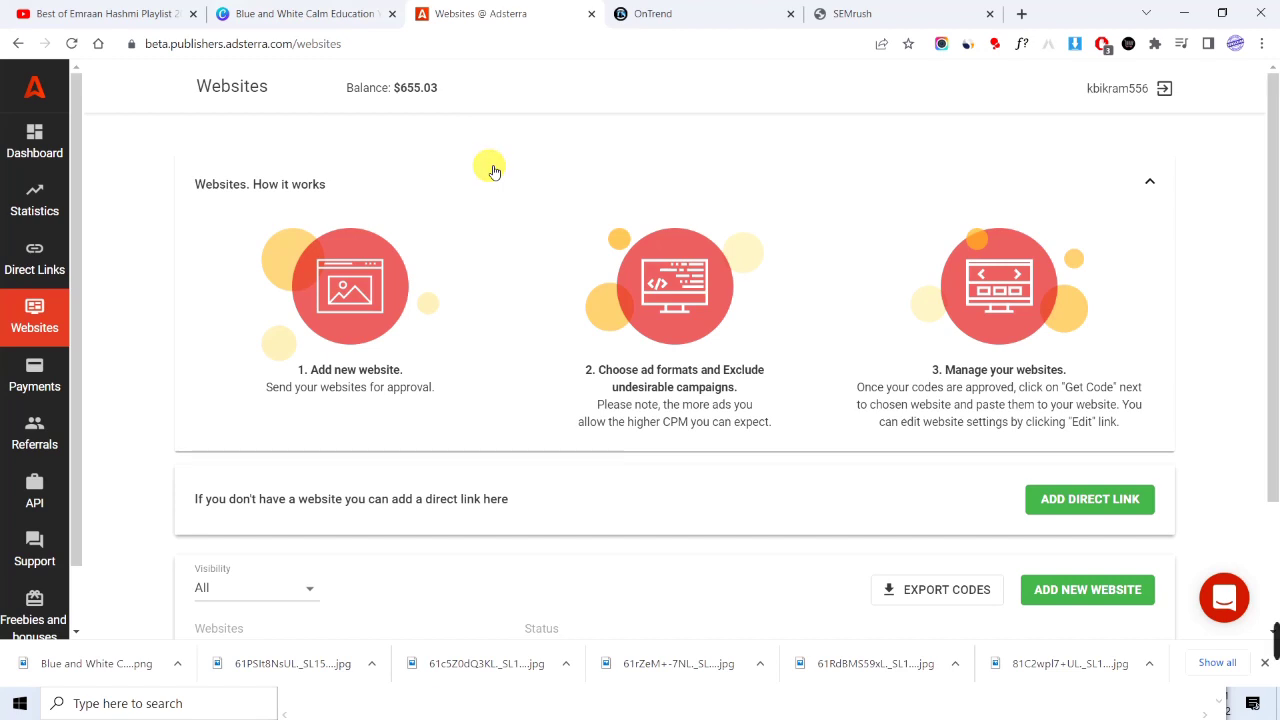
{"action": "mouse_move", "coordinate": [420, 91]}
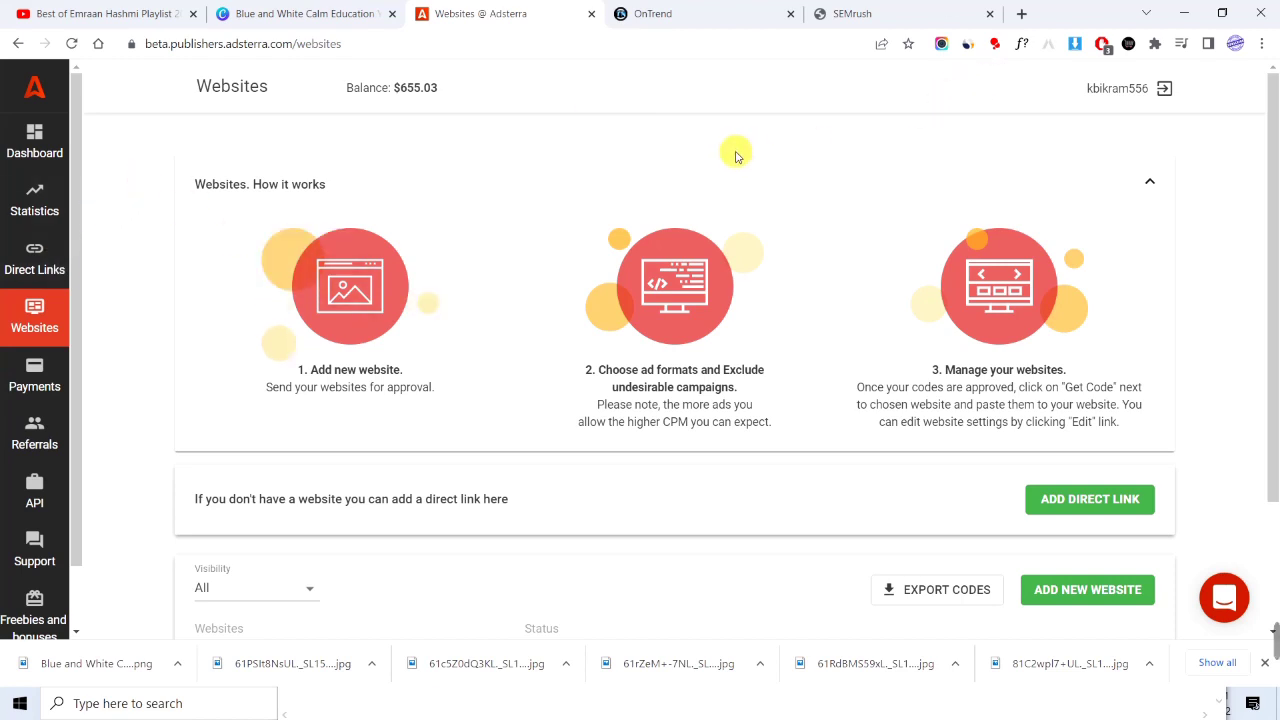
Open a new tab and load freshers-recruitment.com from the address-bar autocomplete.
{"action": "left_click", "coordinate": [1021, 13]}
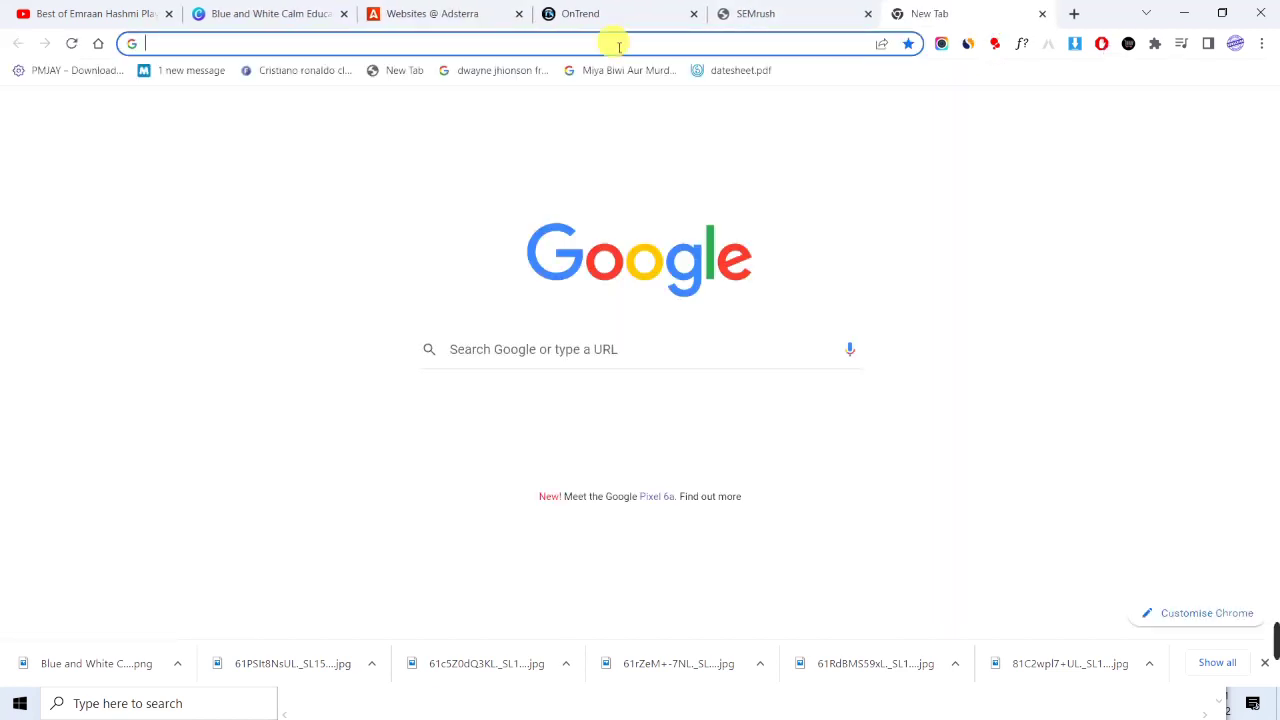
{"action": "left_click", "coordinate": [607, 45]}
{"action": "type", "text": "fre"}
{"action": "key", "text": "Return"}
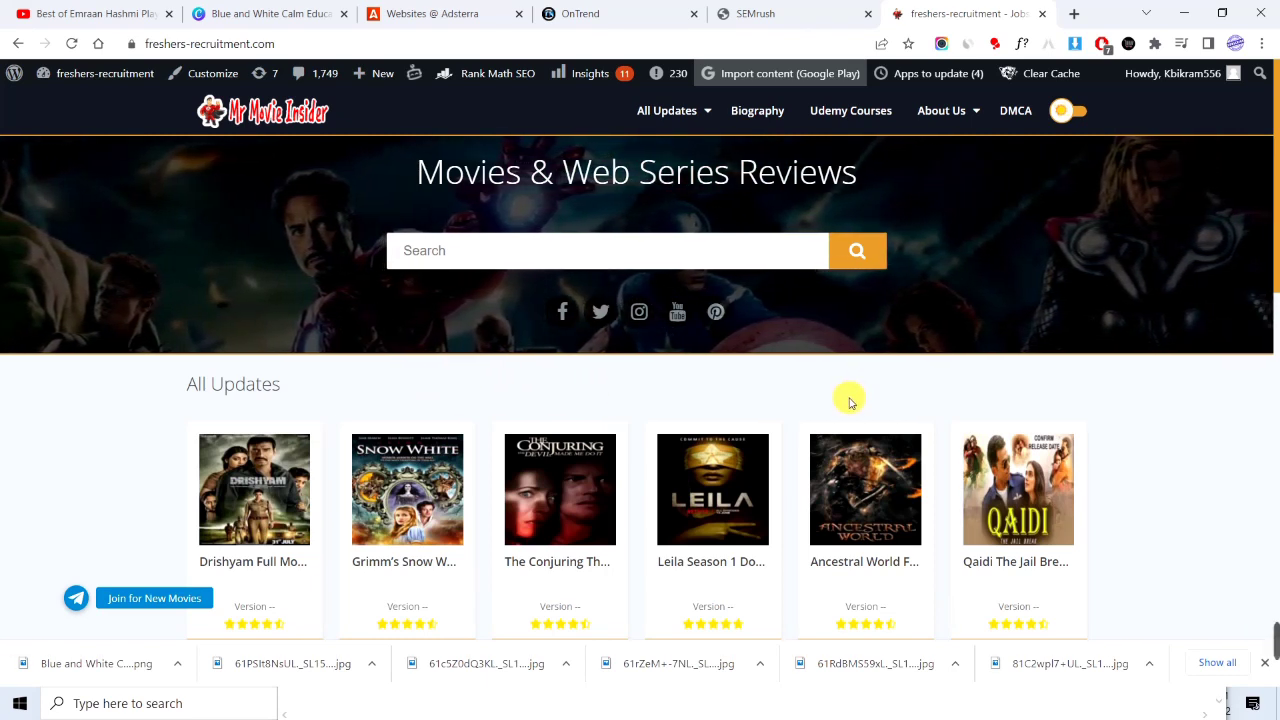
Inspect the site's Similarweb visits chart, then close the traffic panel.
{"action": "scroll", "coordinate": [835, 405], "scroll_direction": "down", "scroll_amount": 2}
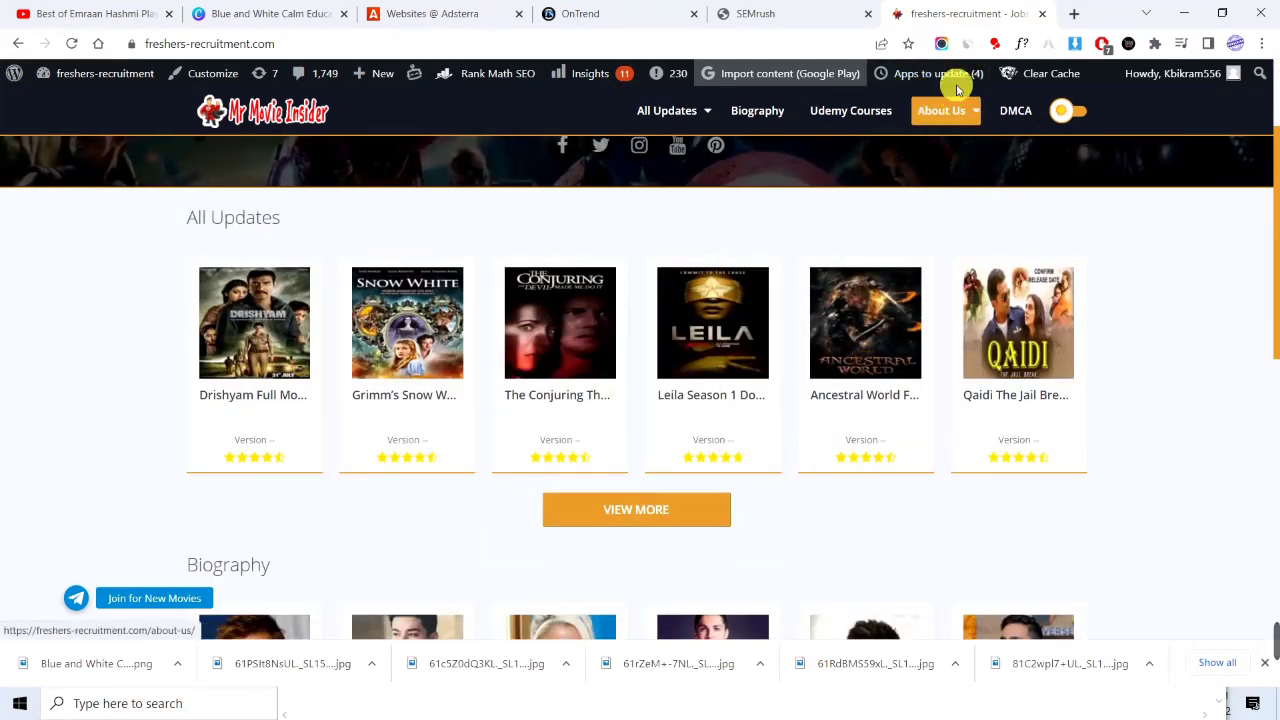
{"action": "left_click", "coordinate": [968, 44]}
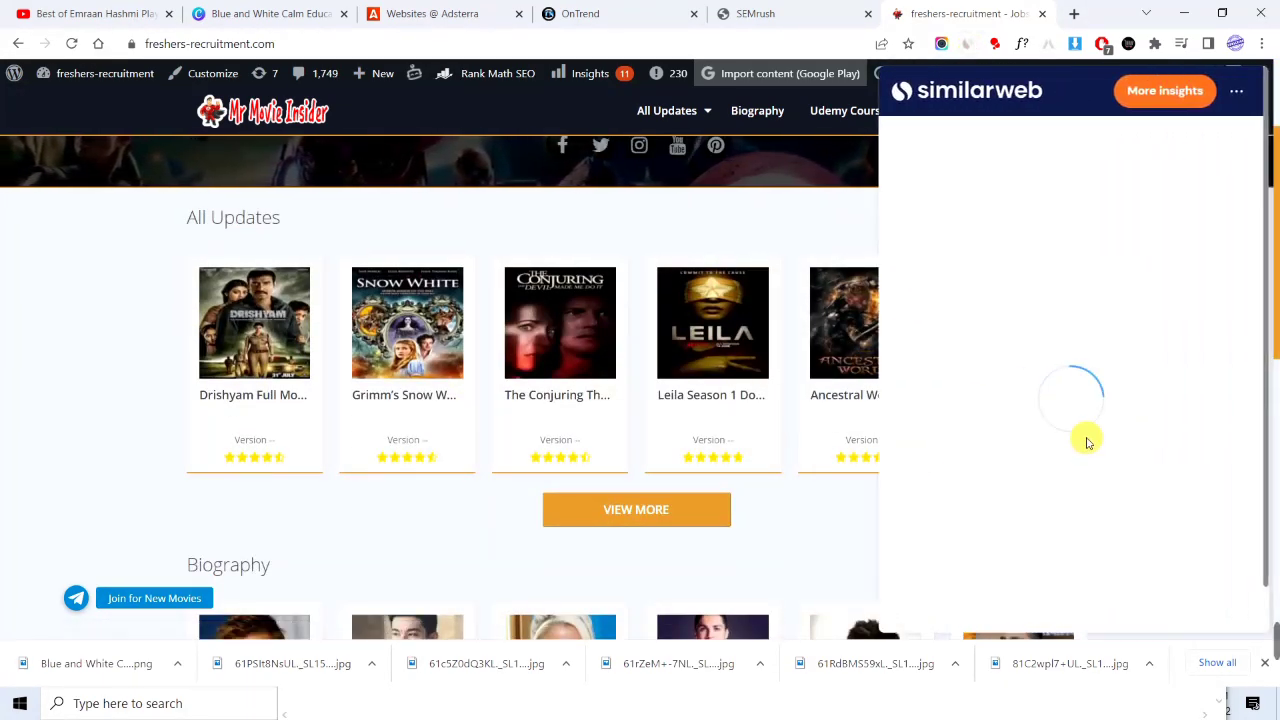
{"action": "mouse_move", "coordinate": [1210, 486]}
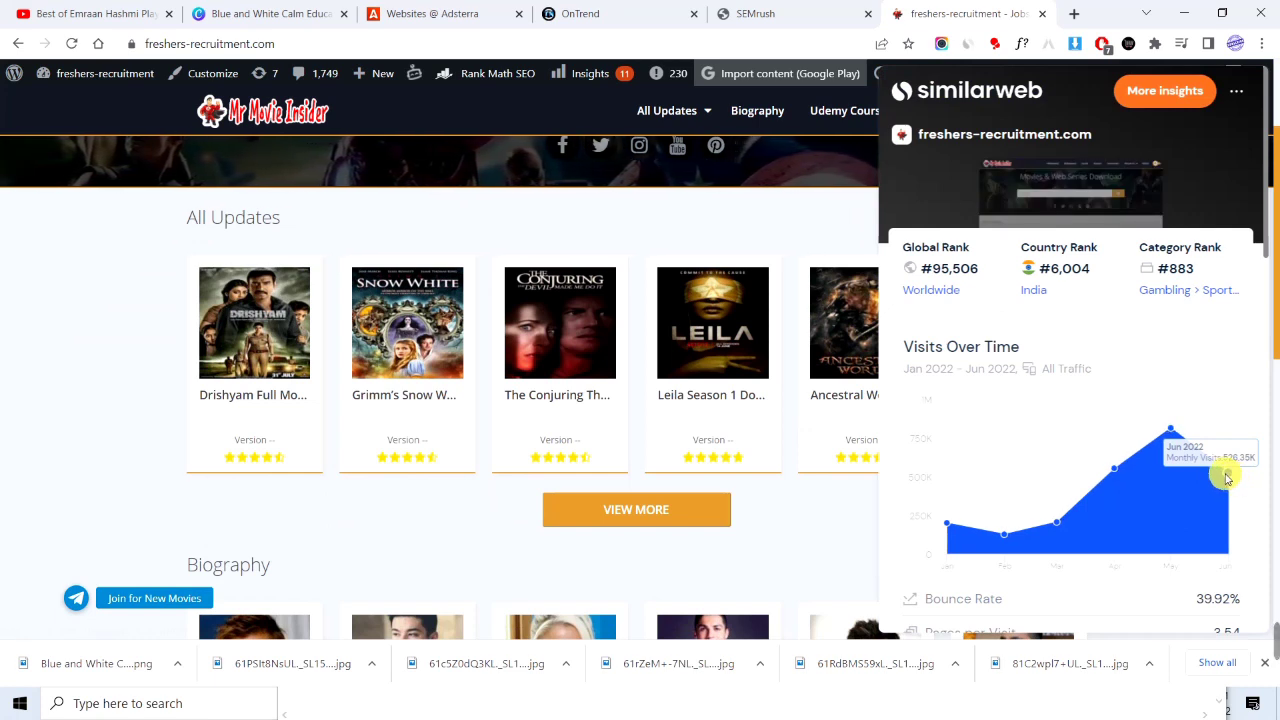
{"action": "mouse_move", "coordinate": [1190, 422]}
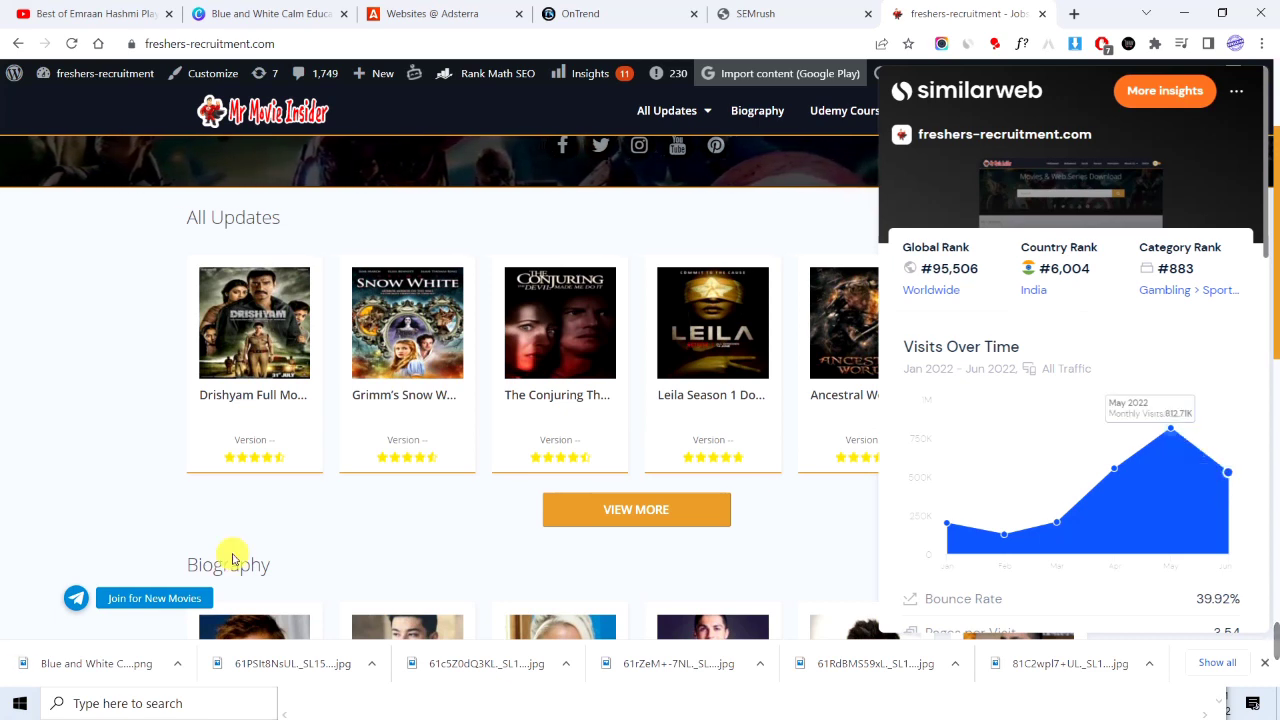
{"action": "left_click", "coordinate": [472, 212]}
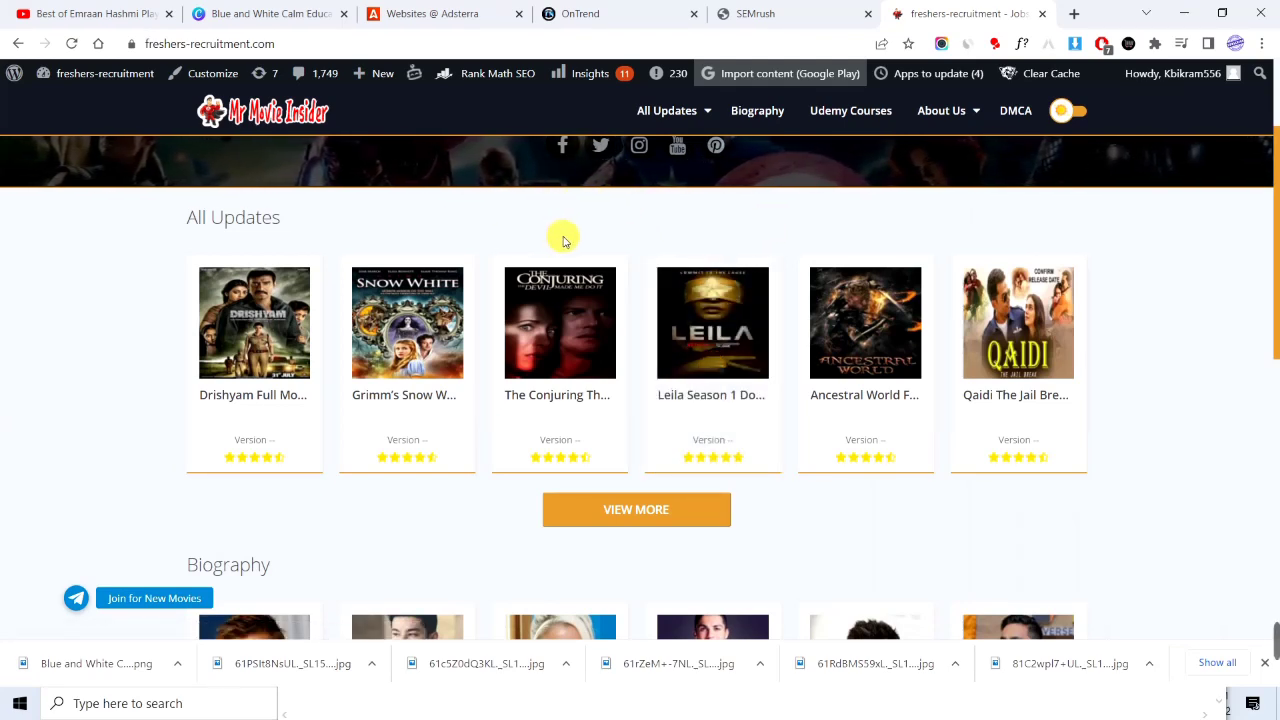
Return to the Adsterra Websites tab and open the account Dashboard.
{"action": "scroll", "coordinate": [1150, 385], "scroll_direction": "up", "scroll_amount": 2}
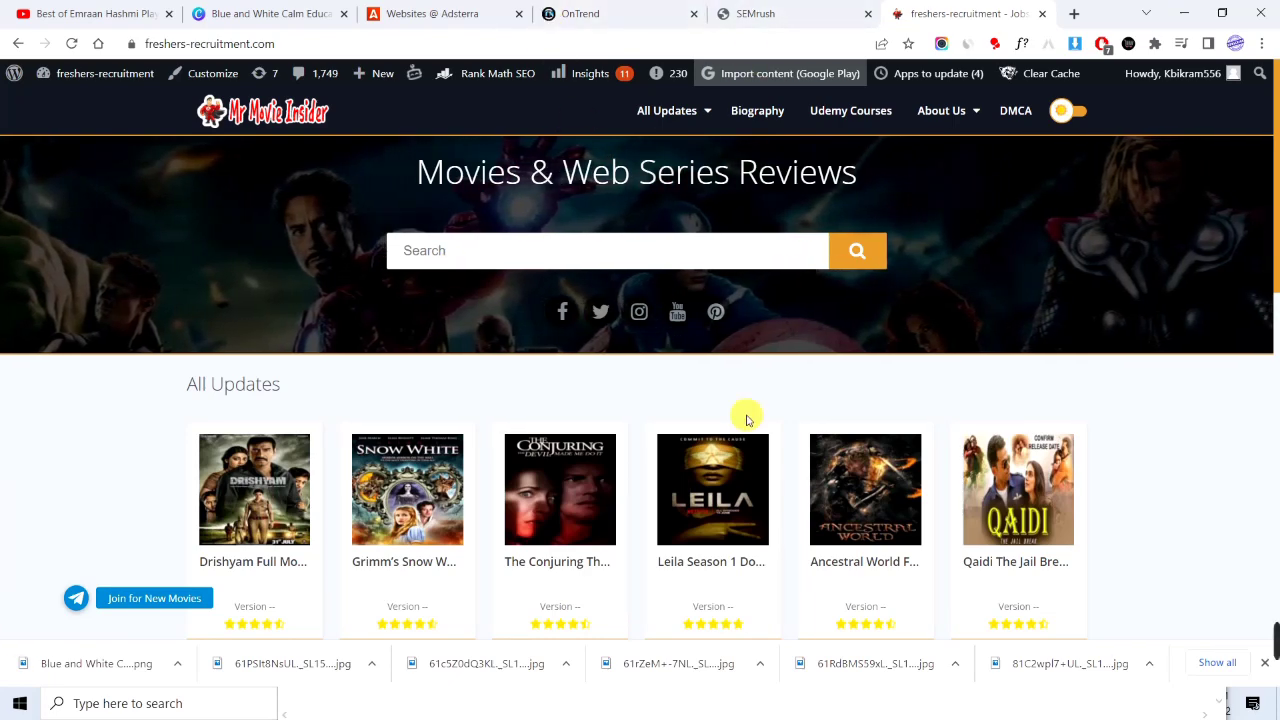
{"action": "left_click", "coordinate": [443, 12]}
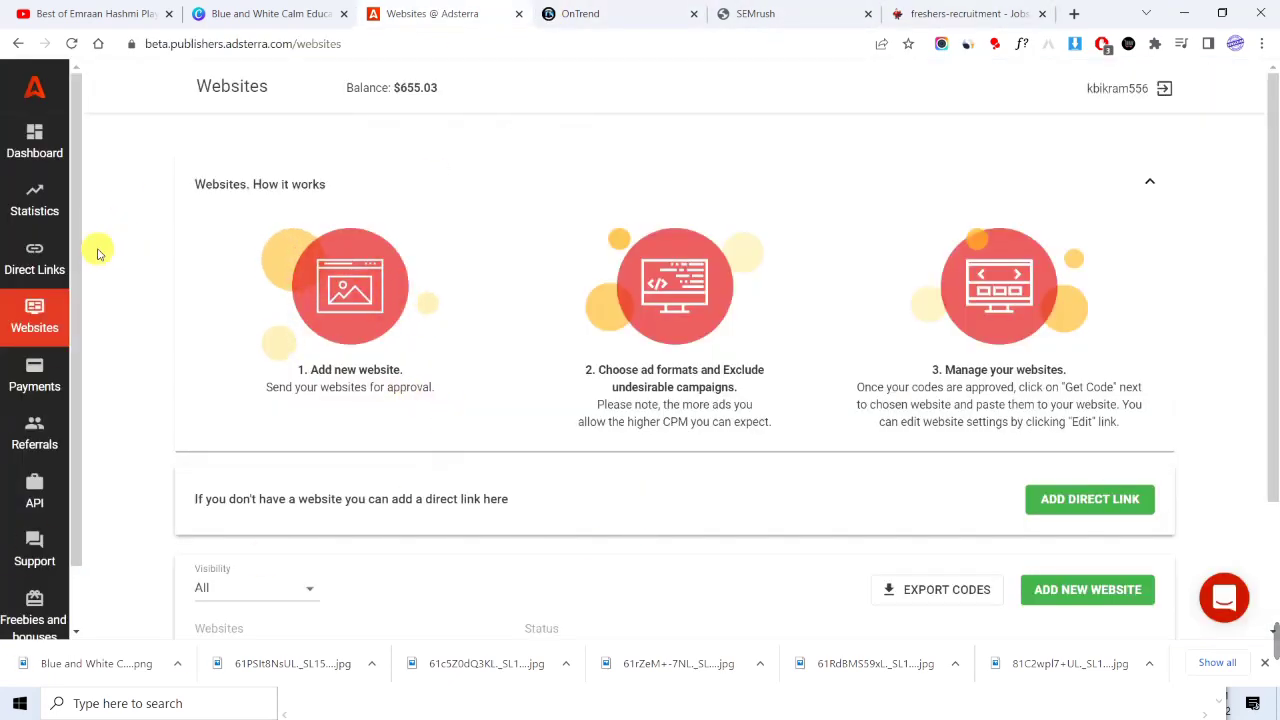
{"action": "left_click", "coordinate": [66, 160]}
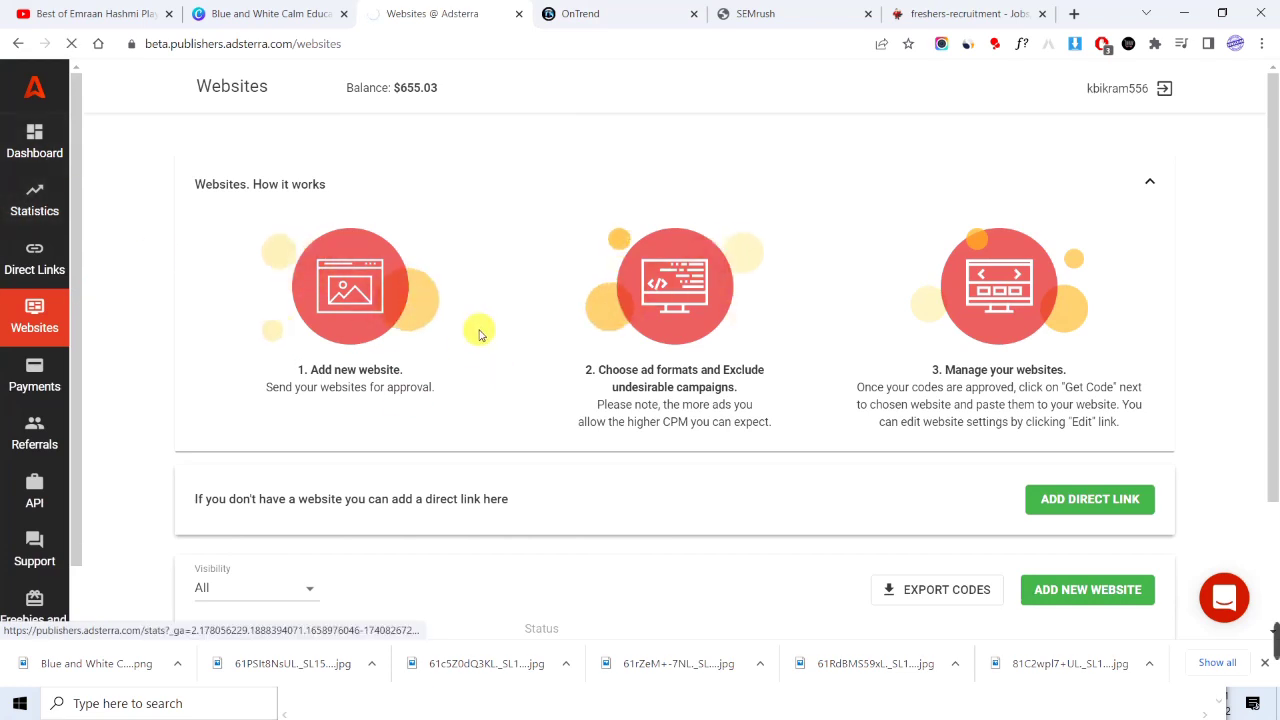